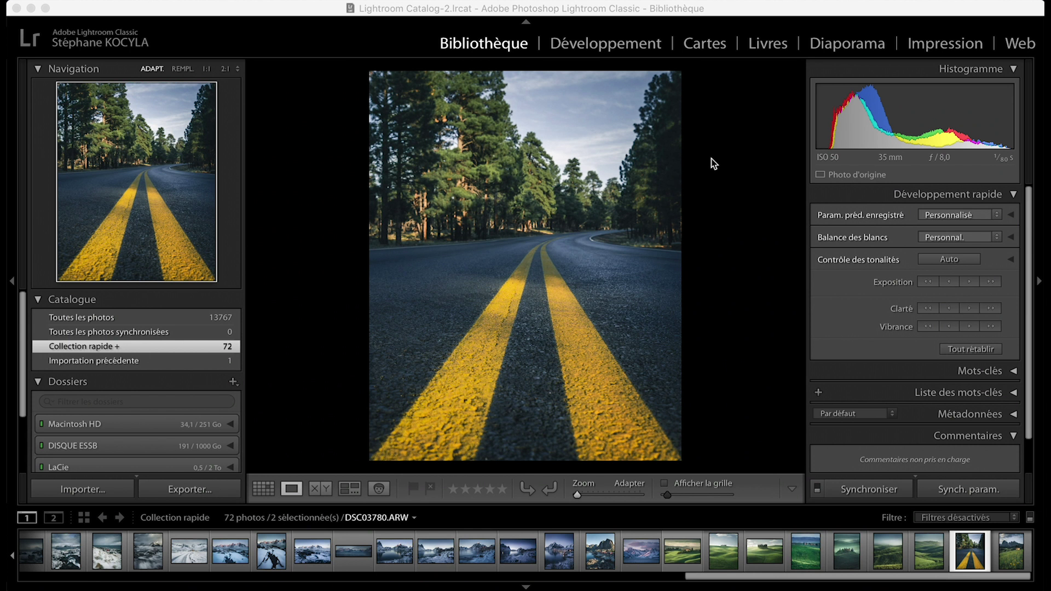
Open the road photo for developing and add a horizontal graduated filter covering the foreground asphalt, fading out near the horizon
{"action": "left_click", "coordinate": [630, 49]}
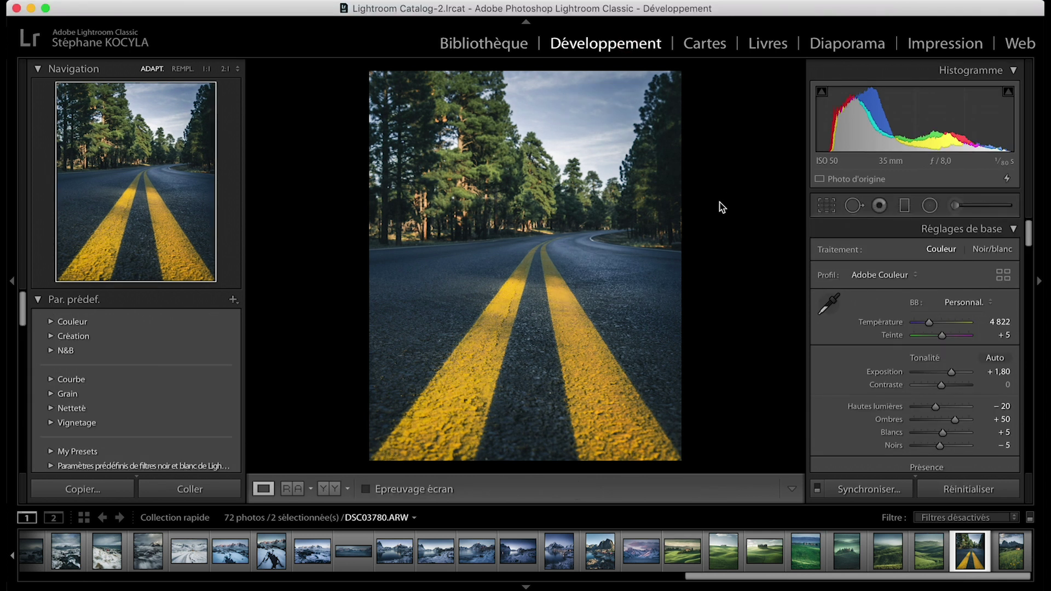
{"action": "left_click", "coordinate": [904, 206]}
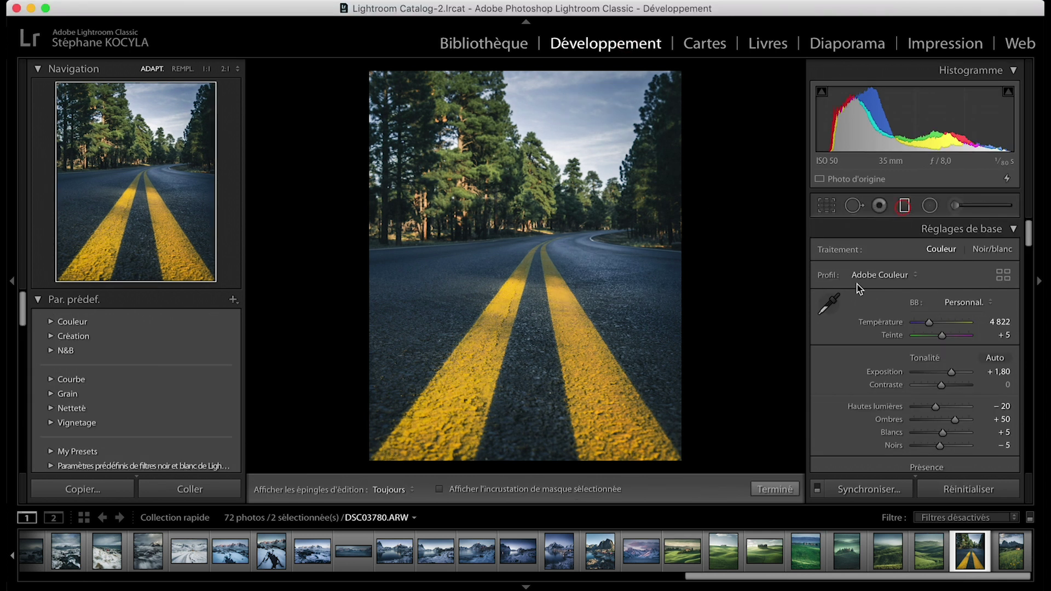
{"action": "left_click_drag", "start_coordinate": [505, 289], "coordinate": [505, 248]}
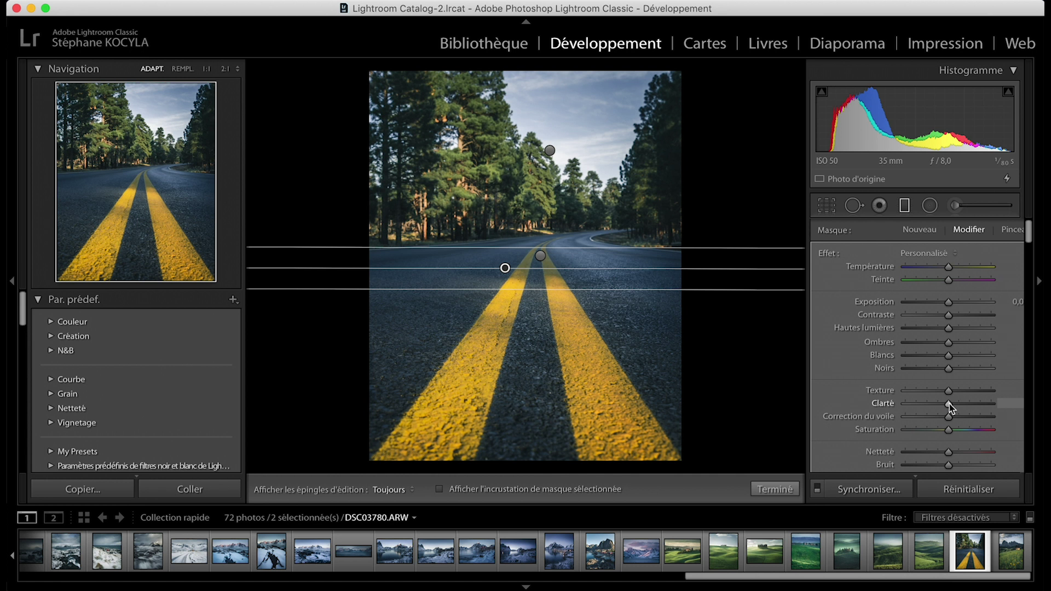
Try a strong Clarity boost on the road filter, reset it, and raise Texture to its maximum instead
{"action": "left_click_drag", "start_coordinate": [948, 403], "coordinate": [989, 404]}
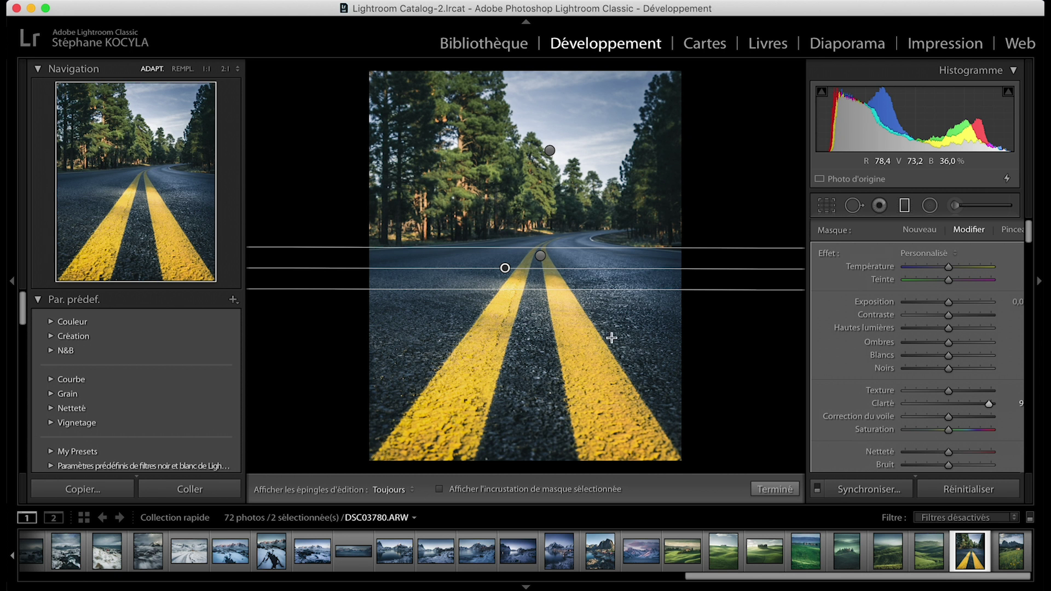
{"action": "double_click", "coordinate": [990, 404]}
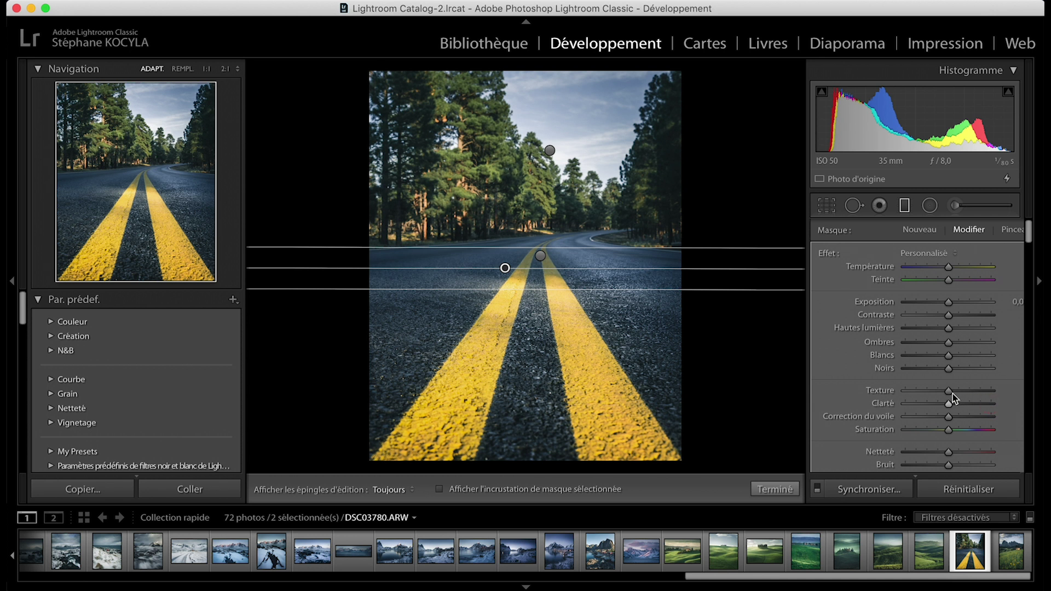
{"action": "left_click_drag", "start_coordinate": [951, 392], "coordinate": [996, 396]}
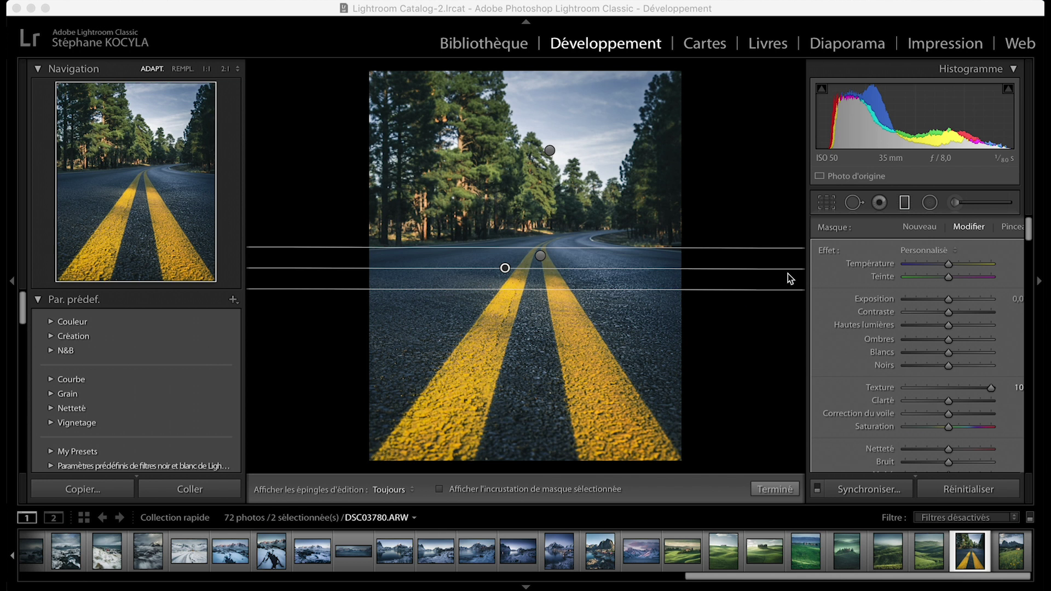
{"action": "left_click", "coordinate": [907, 208]}
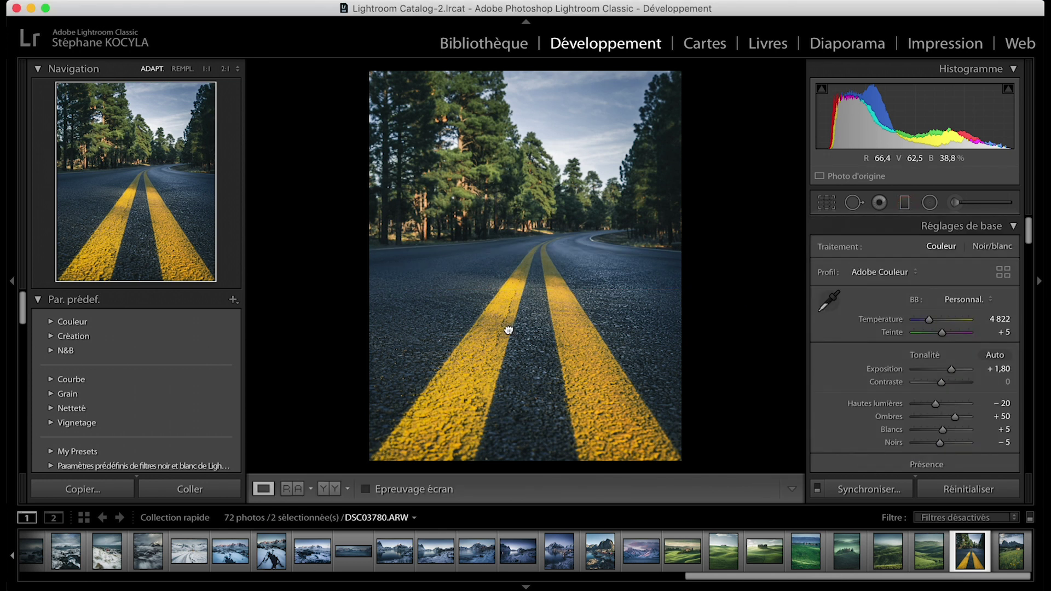
Examine the sharpness of the asphalt and yellow lines at 1:1 and review the whole photo in full screen
{"action": "left_click", "coordinate": [511, 326]}
{"action": "left_click_drag", "start_coordinate": [513, 340], "coordinate": [449, 41]}
{"action": "left_click_drag", "start_coordinate": [505, 137], "coordinate": [467, 395]}
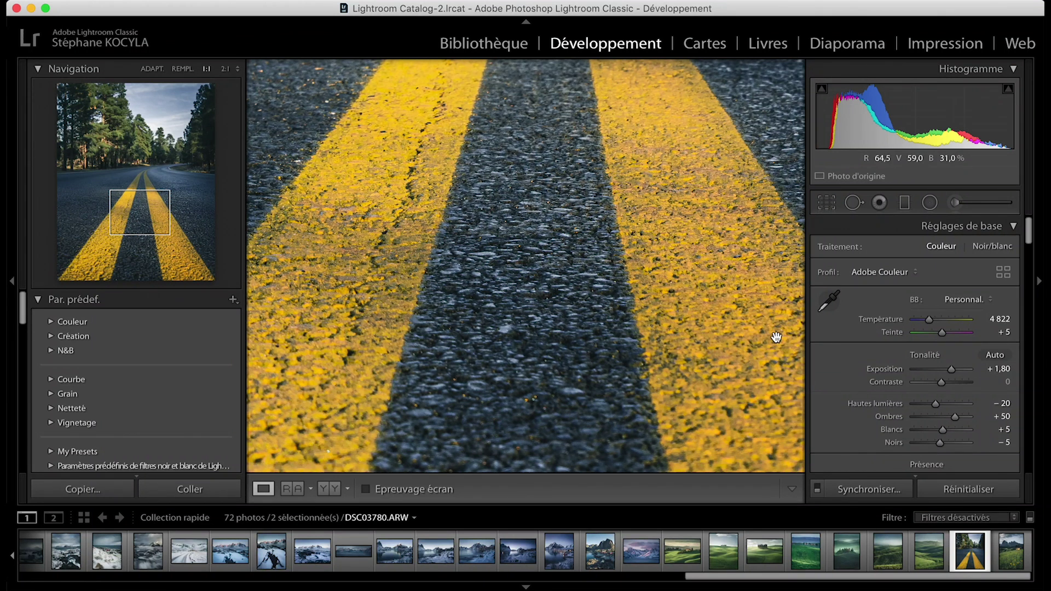
{"action": "scroll", "coordinate": [939, 414], "scroll_direction": "down", "scroll_amount": 5}
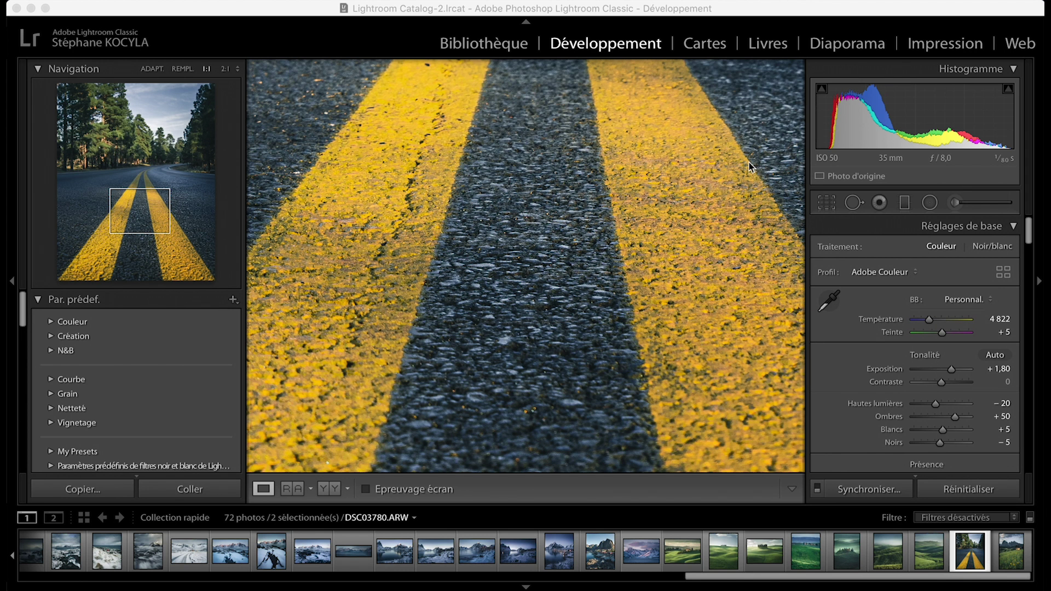
{"action": "left_click", "coordinate": [565, 166]}
{"action": "left_click", "coordinate": [581, 170]}
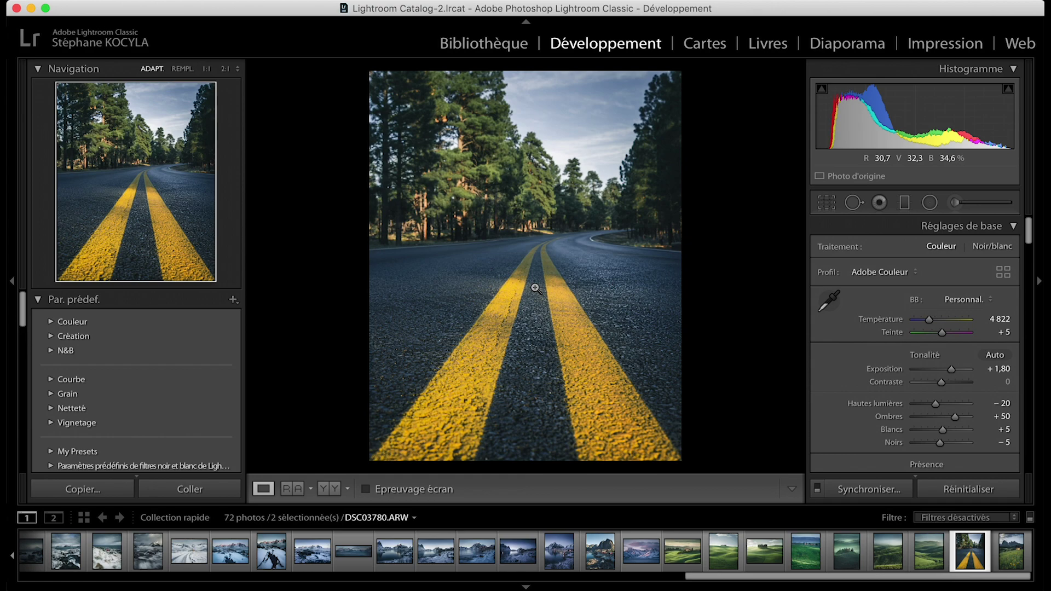
{"action": "key", "text": "f"}
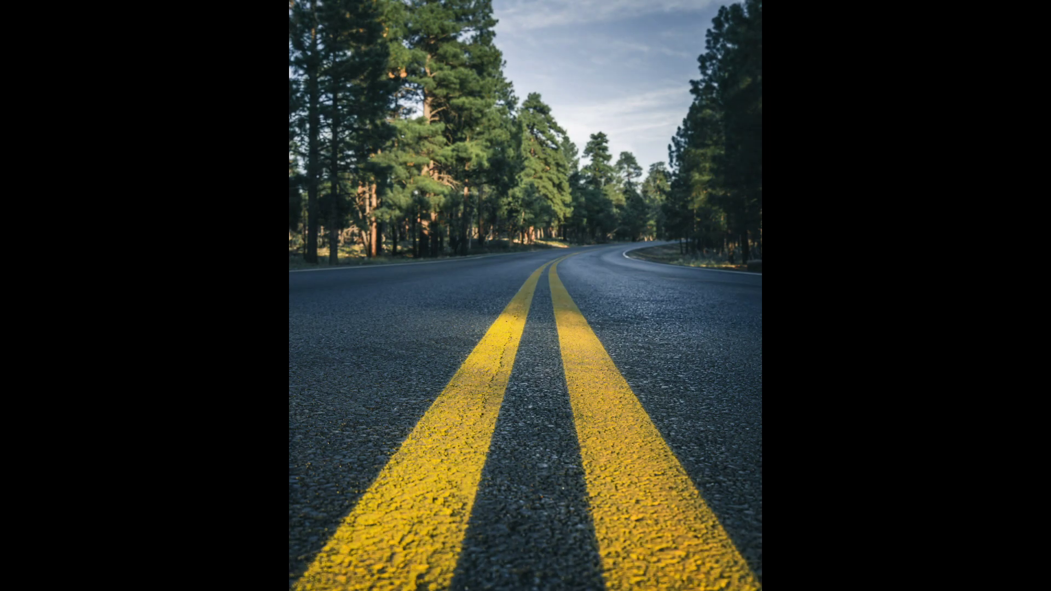
{"action": "key", "text": "f"}
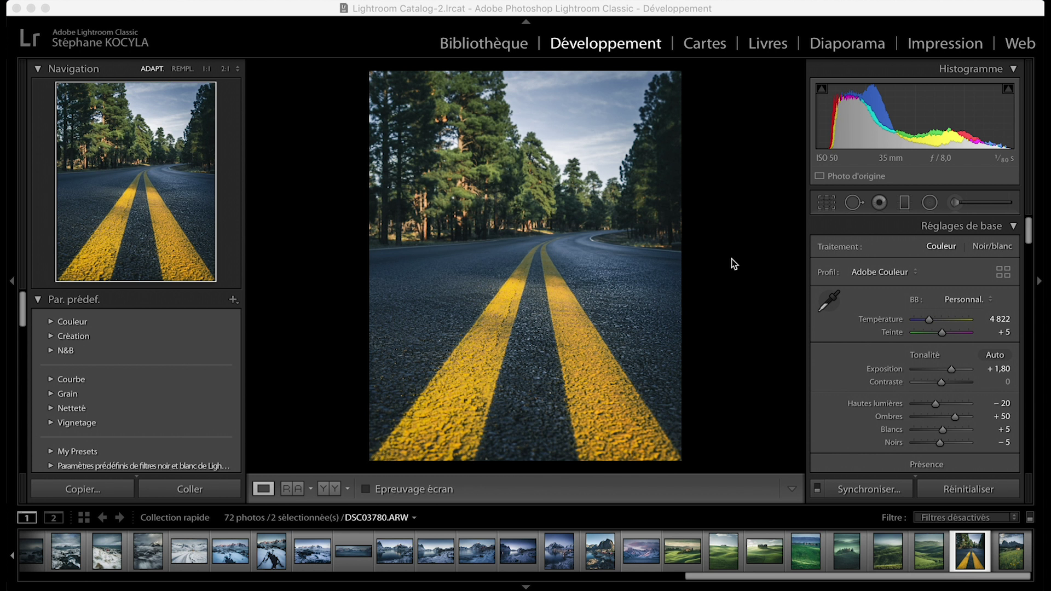
Switch to the alpine meadow photo DSC01012.ARW, add a tilted graduated filter over the grass, and raise its Texture to just over half
{"action": "left_click", "coordinate": [1014, 555]}
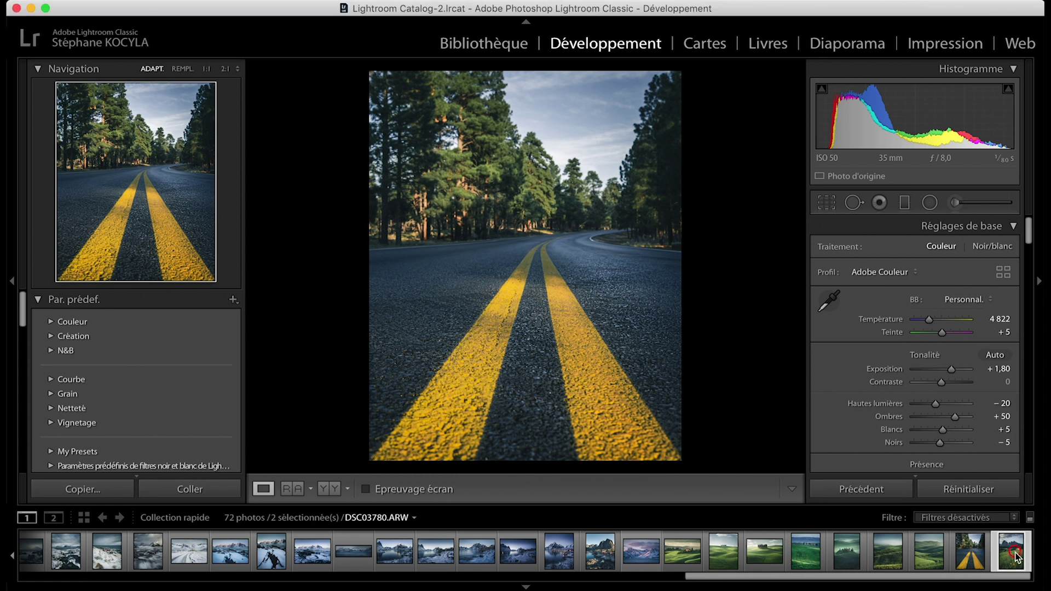
{"action": "left_click", "coordinate": [1014, 555]}
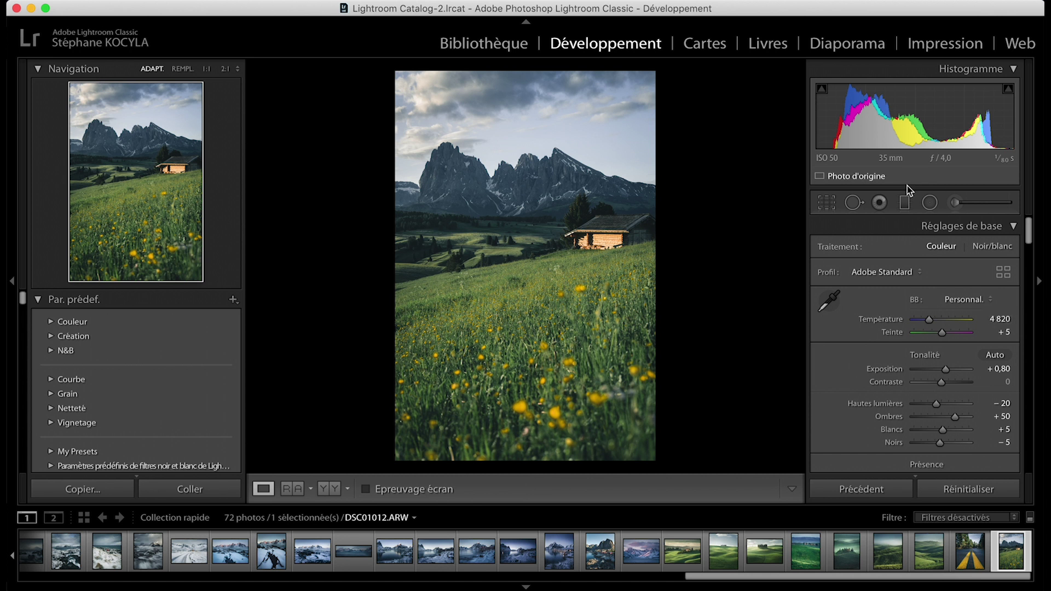
{"action": "left_click", "coordinate": [904, 203]}
{"action": "left_click_drag", "start_coordinate": [521, 306], "coordinate": [515, 267]}
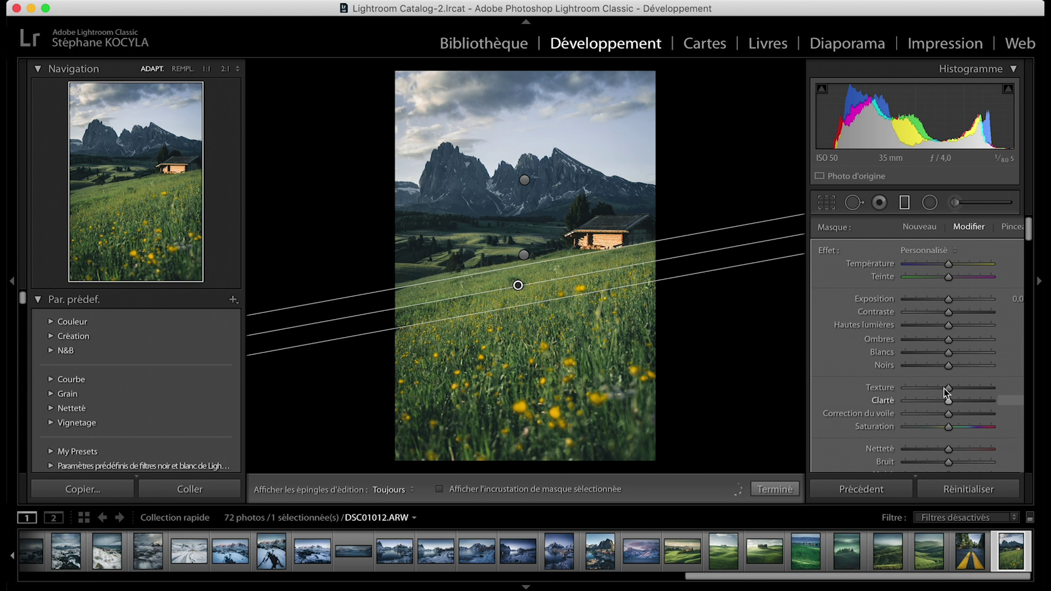
{"action": "left_click_drag", "start_coordinate": [948, 387], "coordinate": [973, 390]}
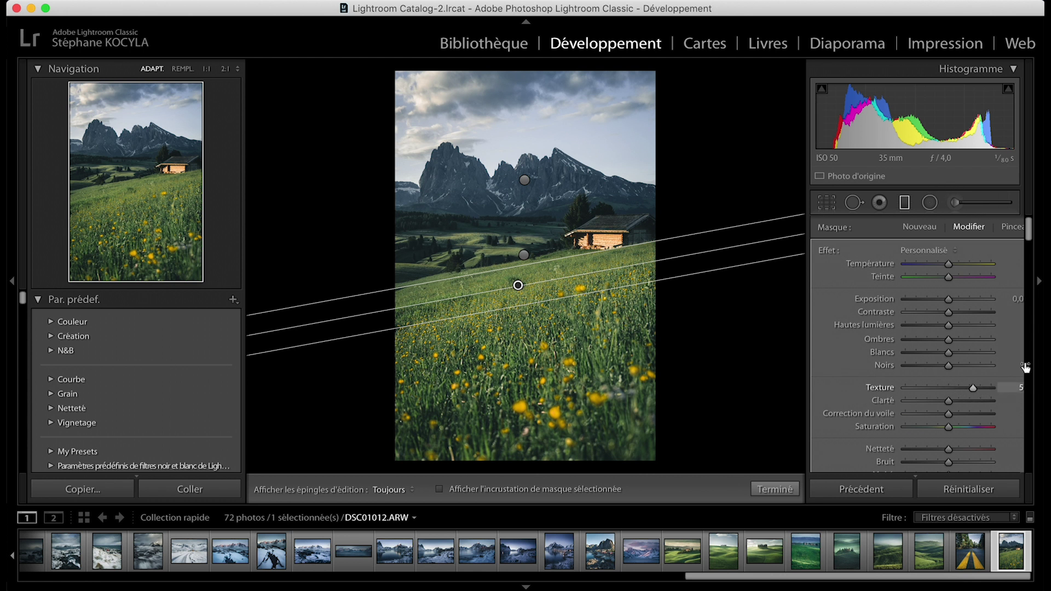
{"action": "left_click", "coordinate": [904, 203]}
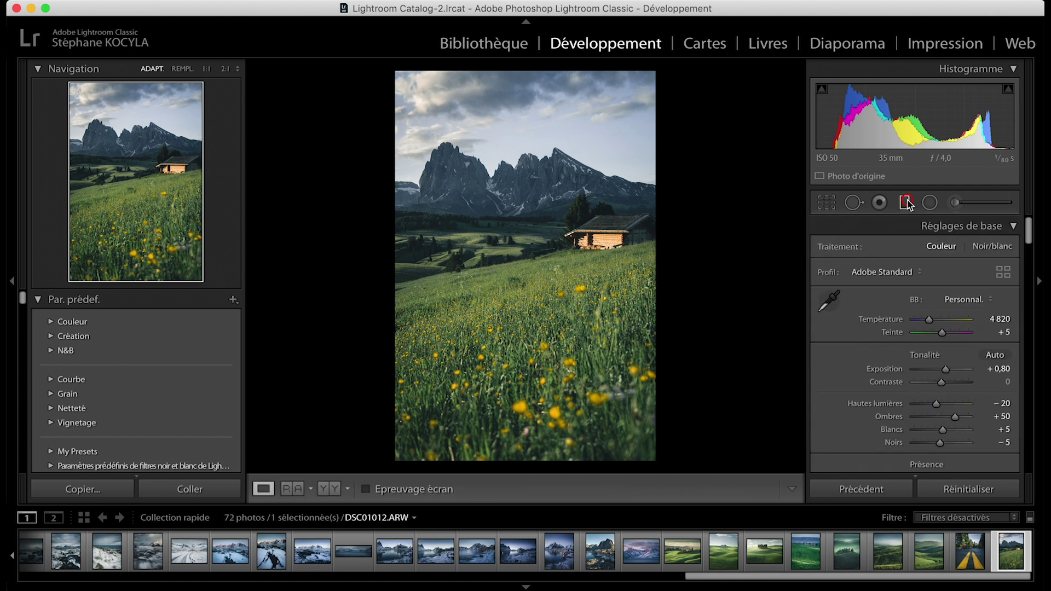
Add another graduated filter slightly lower on the meadow slope, with strongly raised Texture and slightly raised Clarity
{"action": "left_click", "coordinate": [905, 203]}
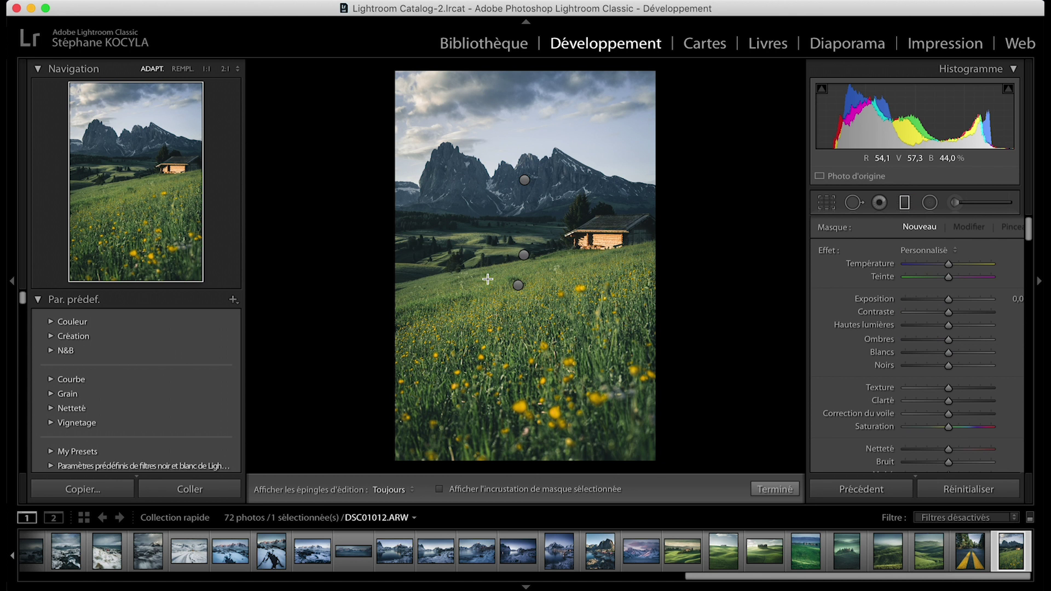
{"action": "left_click_drag", "start_coordinate": [488, 279], "coordinate": [497, 330]}
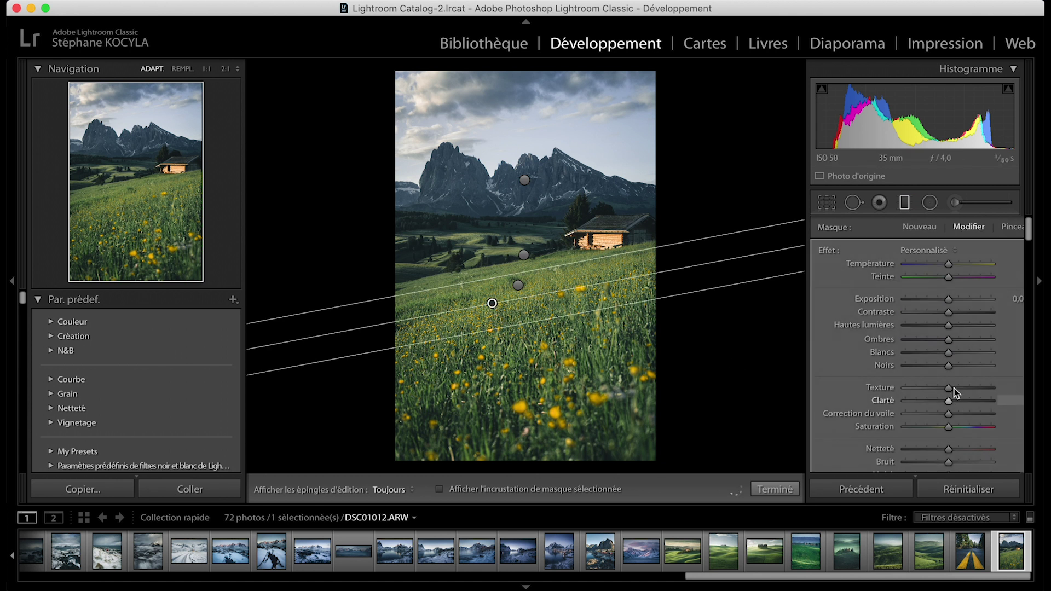
{"action": "left_click_drag", "start_coordinate": [949, 387], "coordinate": [977, 388]}
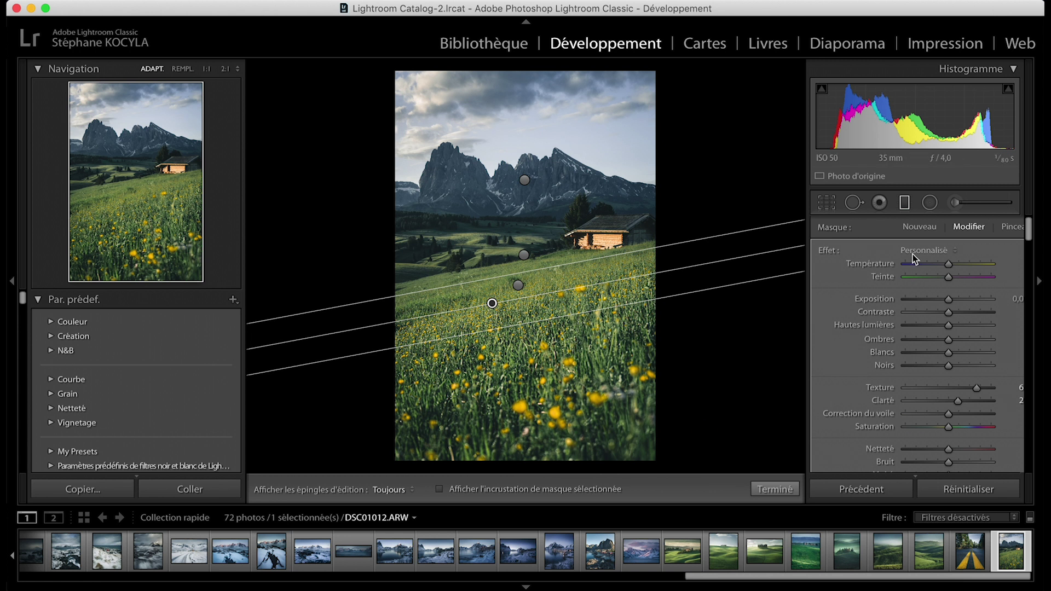
Show the mask overlay and erase the filter's mask with the Brush from the strip of blurred grass along the photo's bottom edge
{"action": "left_click", "coordinate": [1008, 227]}
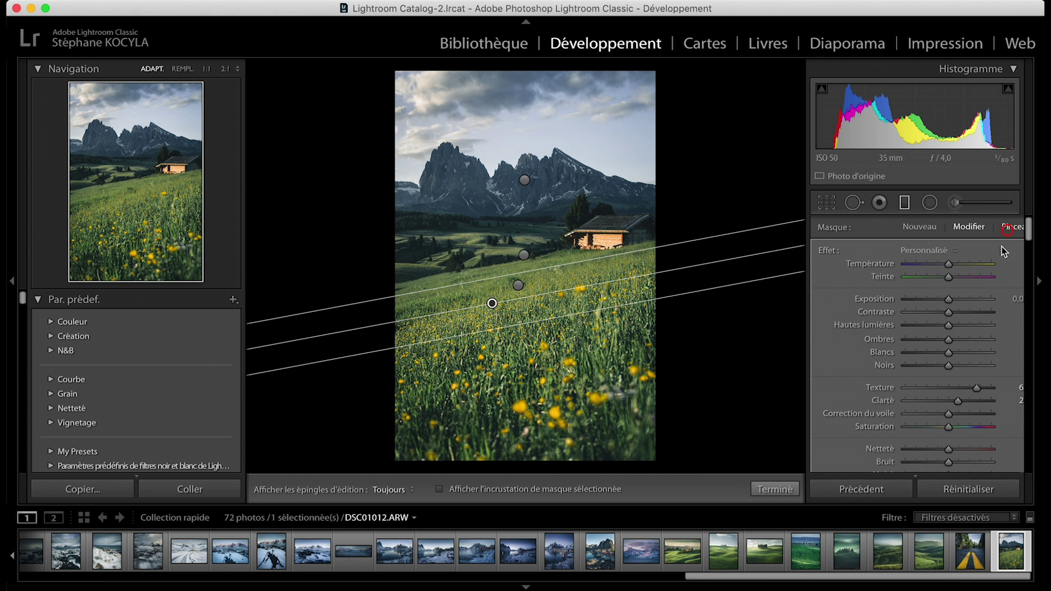
{"action": "left_click", "coordinate": [439, 489]}
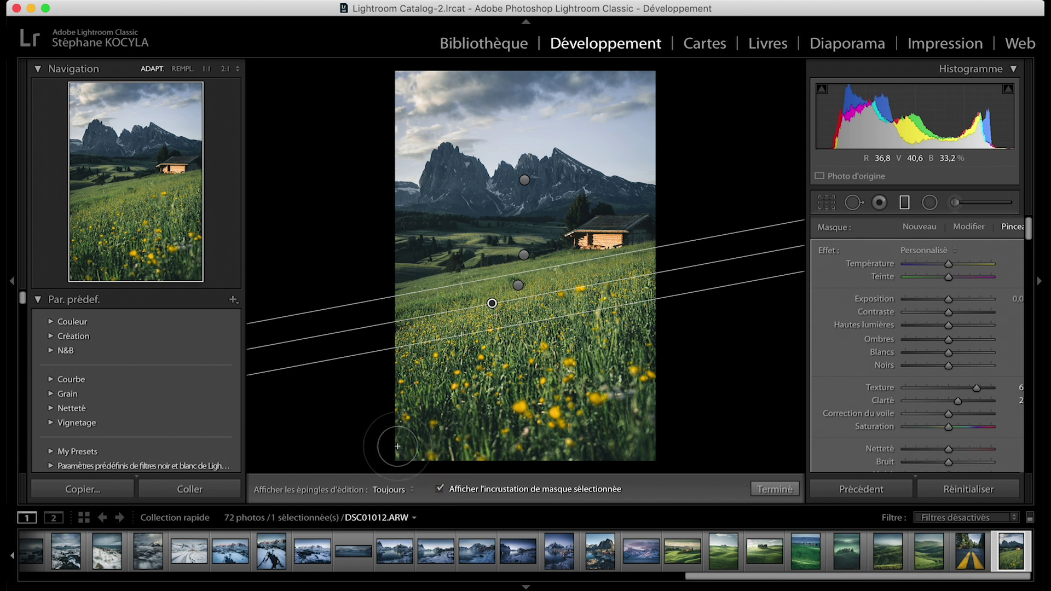
{"action": "key", "text": "alt"}
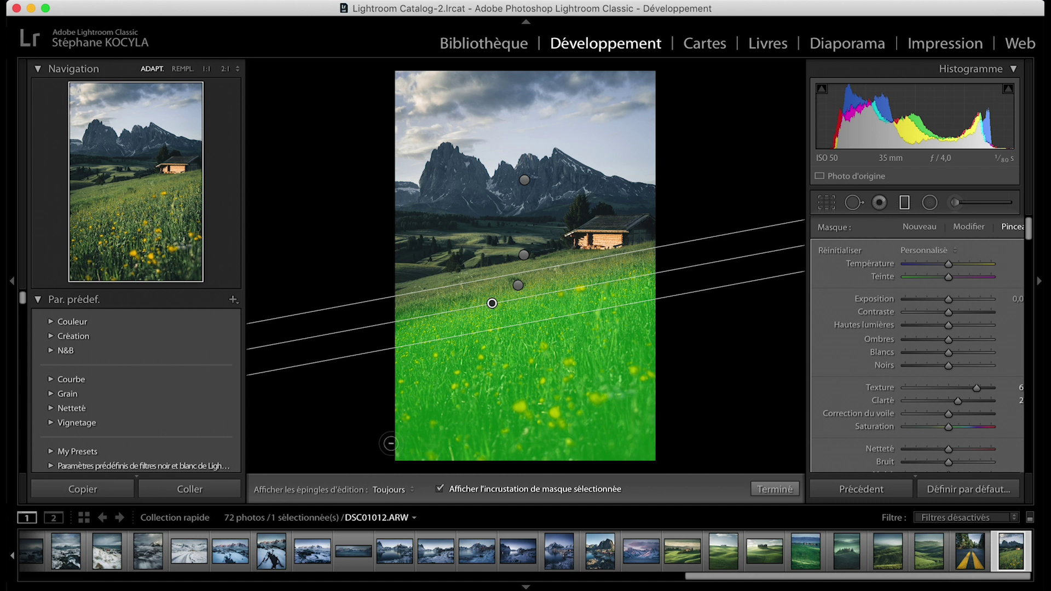
{"action": "key", "text": "h"}
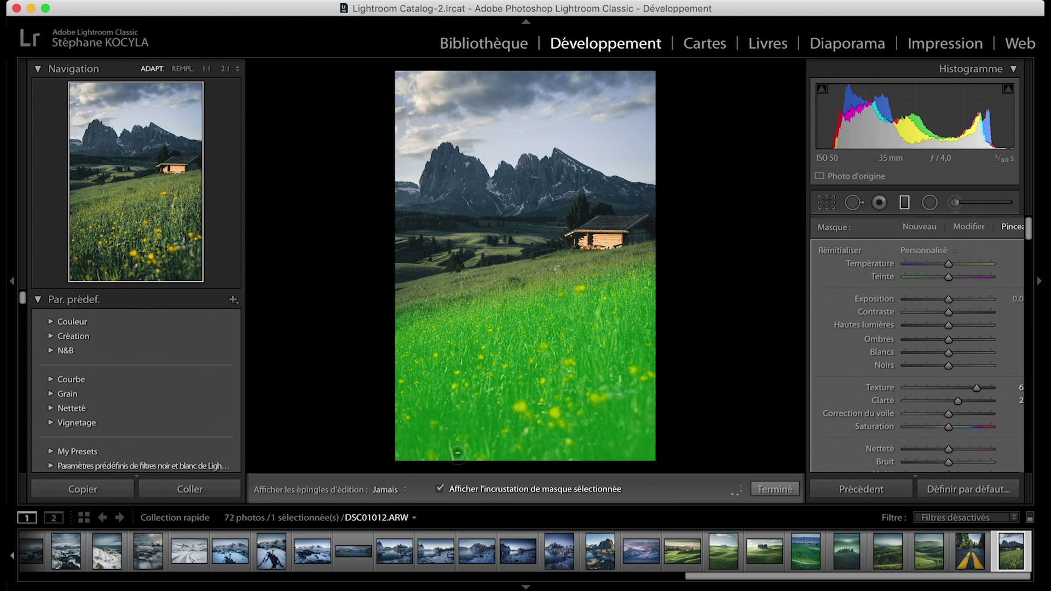
{"action": "mouse_move", "coordinate": [563, 453]}
{"action": "left_mouse_down"}
{"action": "mouse_move", "coordinate": [506, 437]}
{"action": "mouse_move", "coordinate": [395, 439]}
{"action": "mouse_move", "coordinate": [660, 433]}
{"action": "mouse_move", "coordinate": [389, 439]}
{"action": "left_mouse_up"}
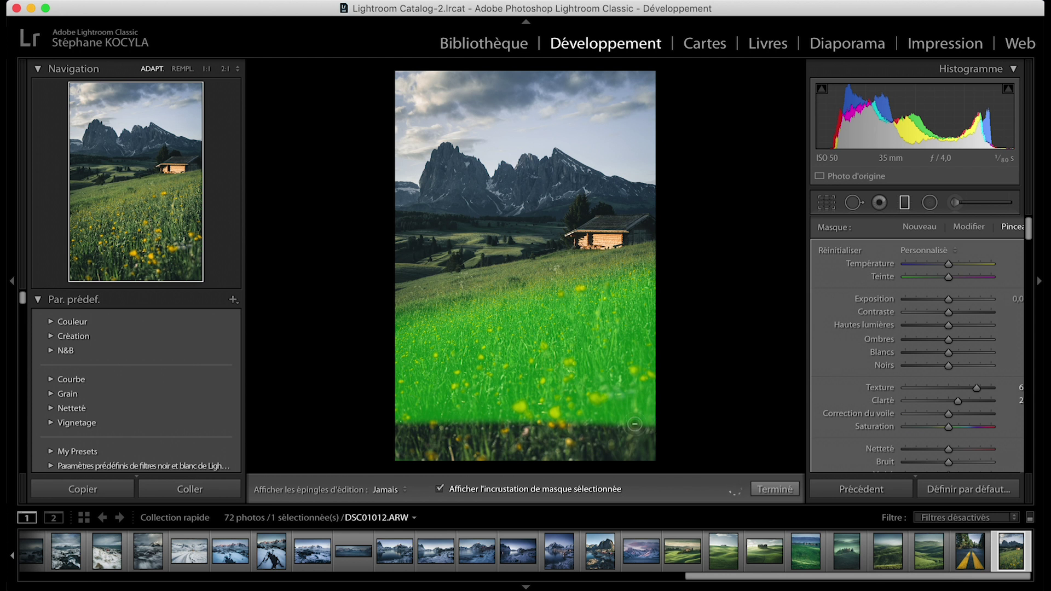
{"action": "mouse_move", "coordinate": [432, 424]}
{"action": "left_mouse_down"}
{"action": "mouse_move", "coordinate": [656, 422]}
{"action": "mouse_move", "coordinate": [381, 421]}
{"action": "mouse_move", "coordinate": [662, 419]}
{"action": "left_mouse_up"}
{"action": "key", "text": "h"}
{"action": "left_click", "coordinate": [878, 203]}
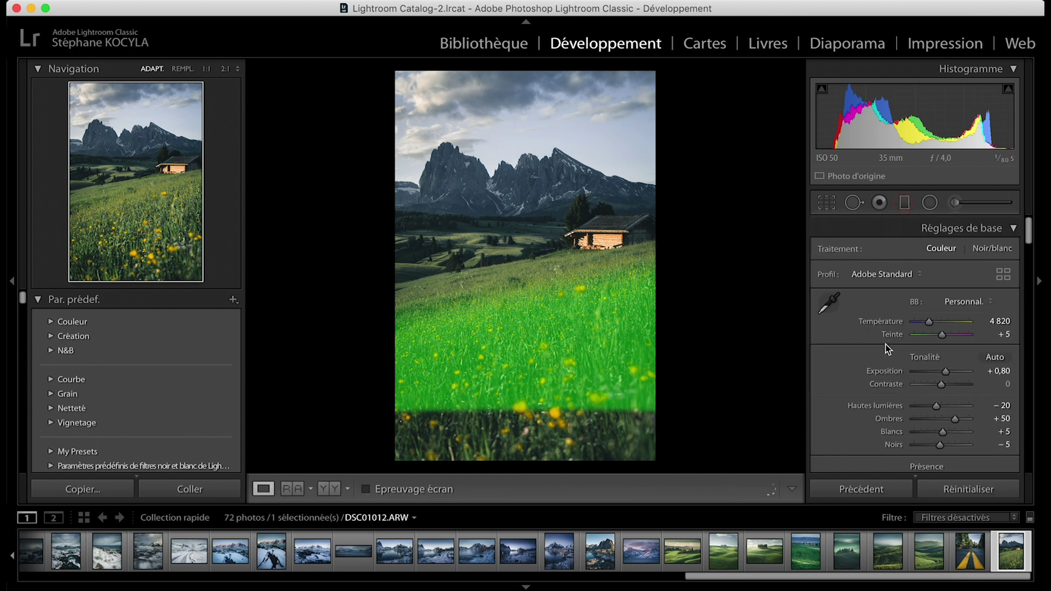